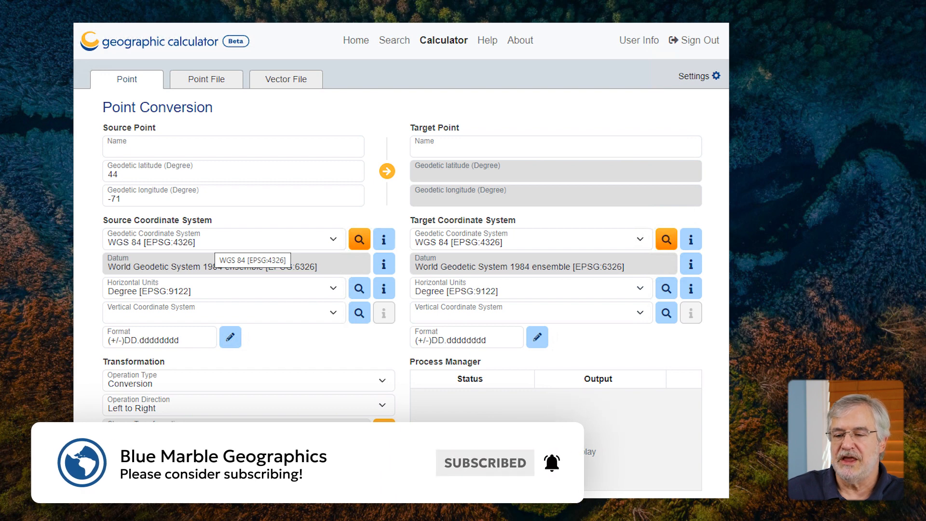
Step: Search the target coordinate systems for "nad27" and set the target system to NAD27 (code 4267)
{"action": "left_click", "coordinate": [666, 238]}
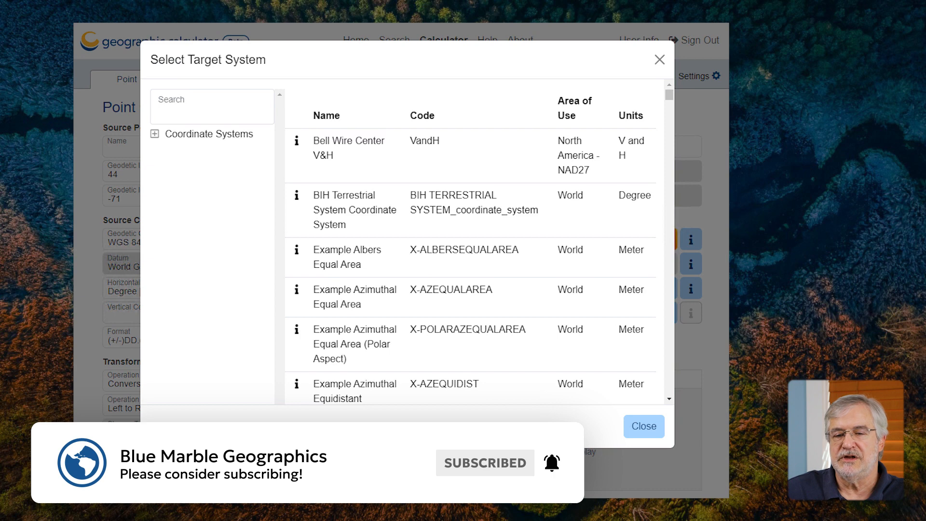
{"action": "left_click", "coordinate": [213, 111]}
{"action": "type", "text": "nad27"}
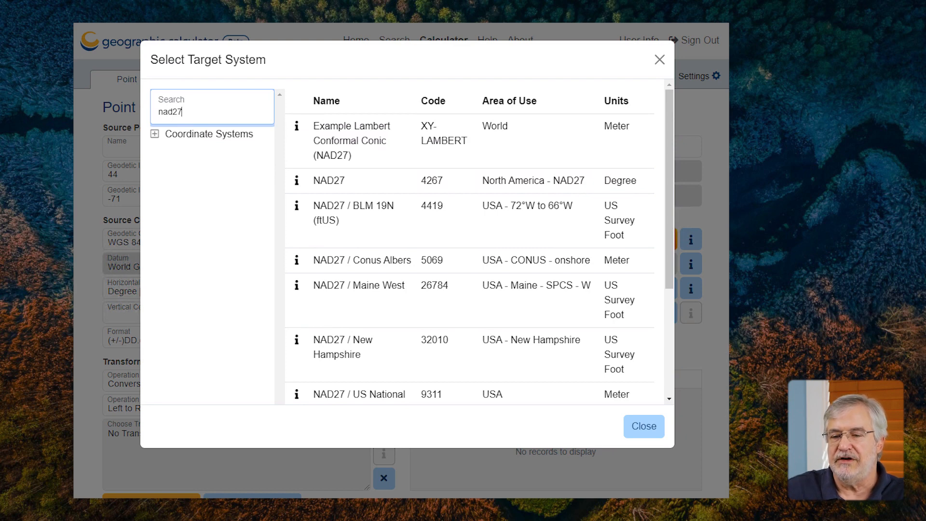
{"action": "double_click", "coordinate": [329, 181]}
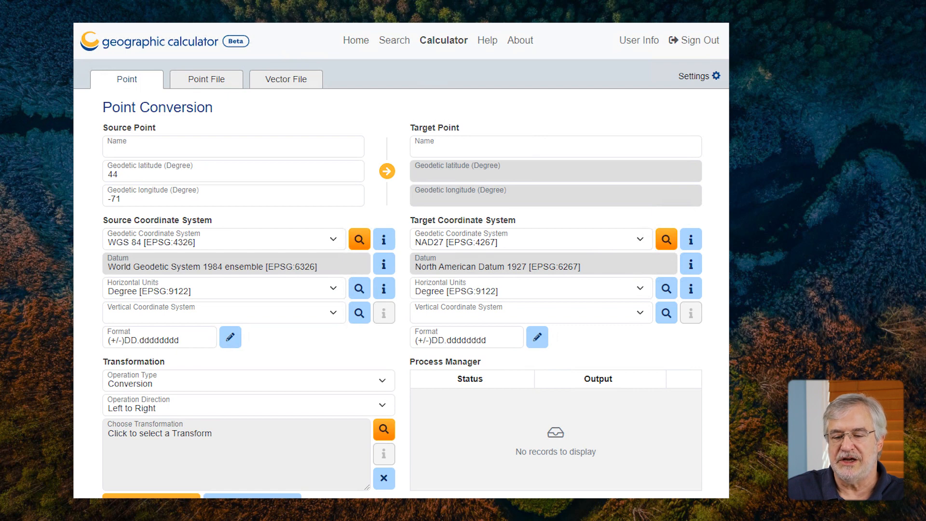
Step: Choose the reverse NAD27 to WGS 84 (79) transformation and process the point conversion
{"action": "scroll", "coordinate": [401, 280], "scroll_direction": "down", "scroll_amount": 2}
{"action": "left_click", "coordinate": [383, 353]}
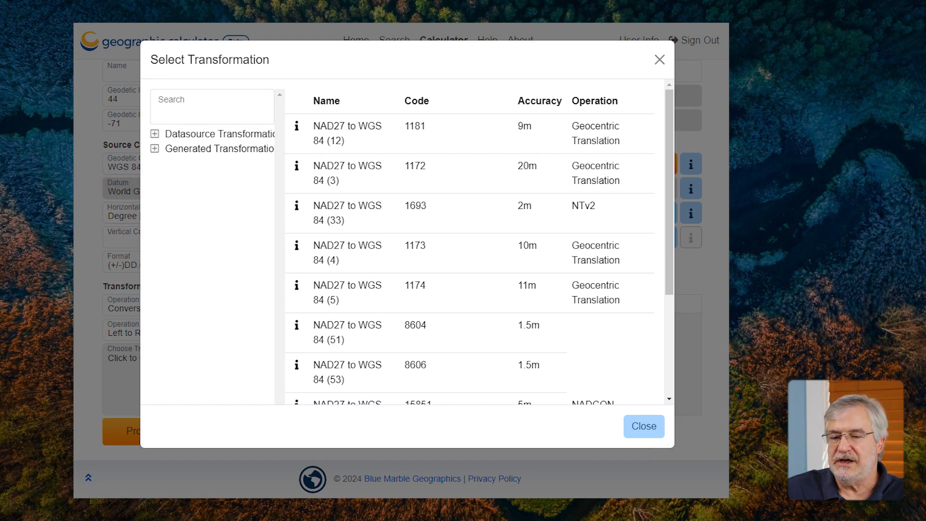
{"action": "scroll", "coordinate": [411, 241], "scroll_direction": "down", "scroll_amount": 3}
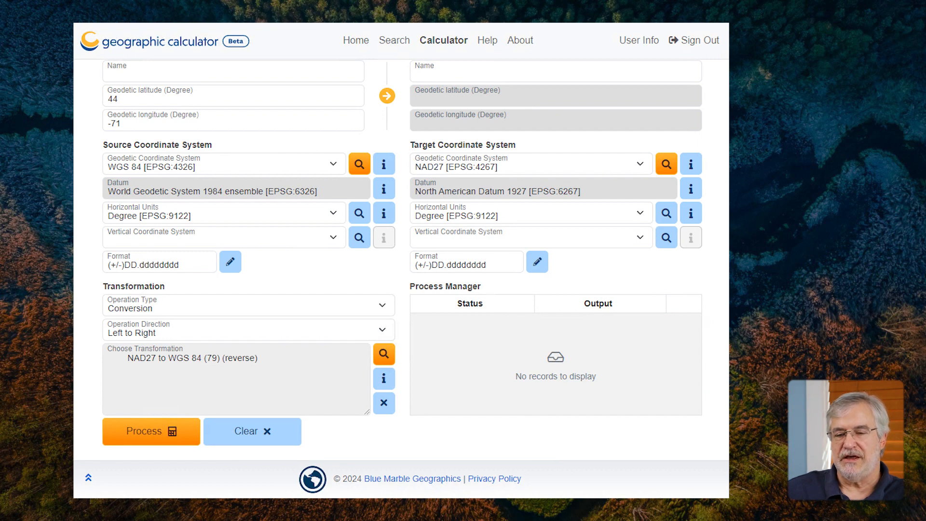
{"action": "left_click", "coordinate": [151, 431]}
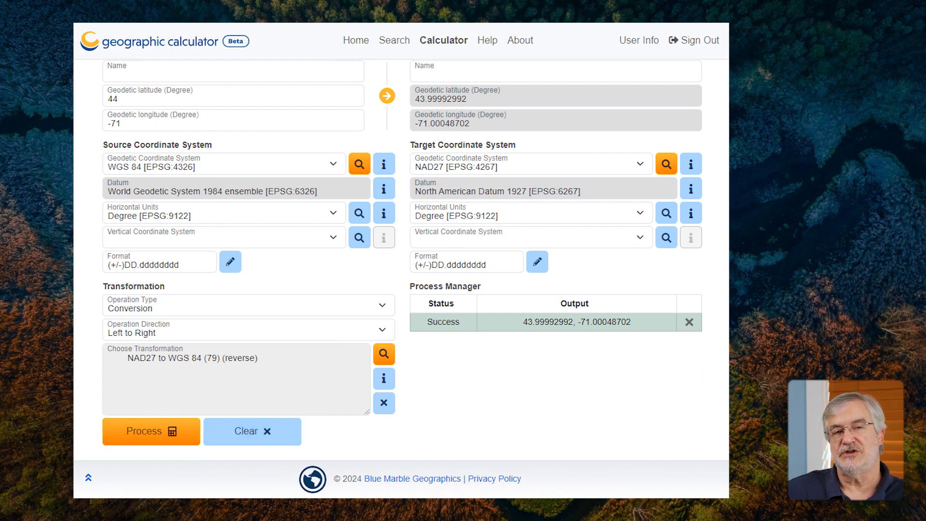
{"action": "scroll", "coordinate": [401, 280], "scroll_direction": "up", "scroll_amount": 2}
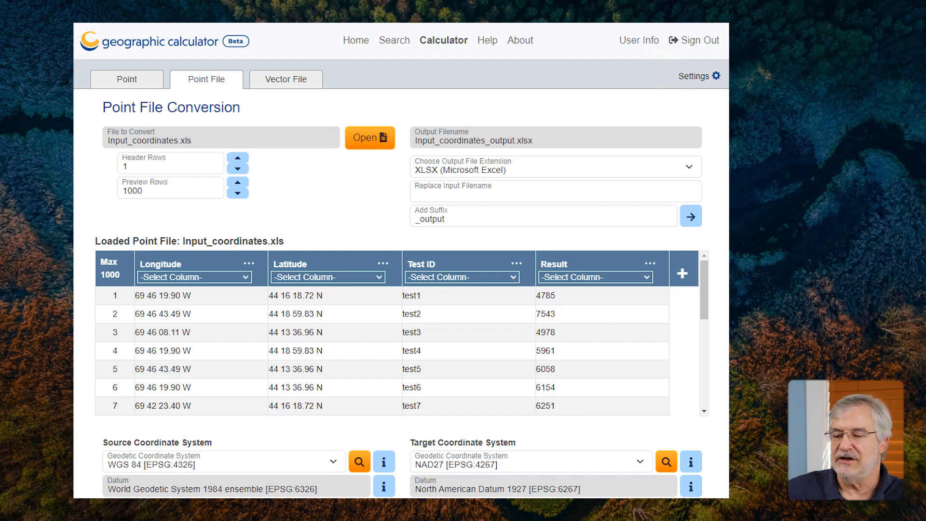
Step: Add a new column after Result in the loaded point file and assign it as Output Geodetic longitude
{"action": "left_click", "coordinate": [682, 273]}
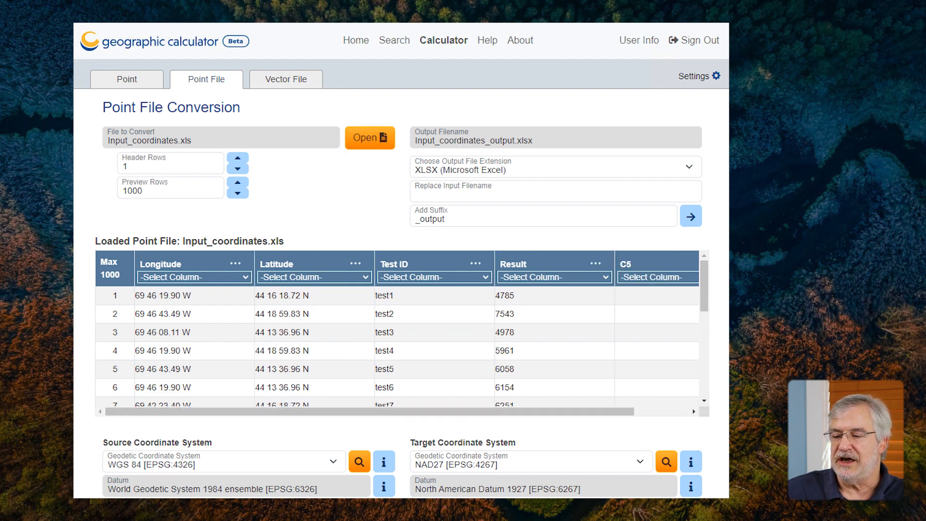
{"action": "scroll", "coordinate": [389, 332], "scroll_direction": "right", "scroll_amount": 3}
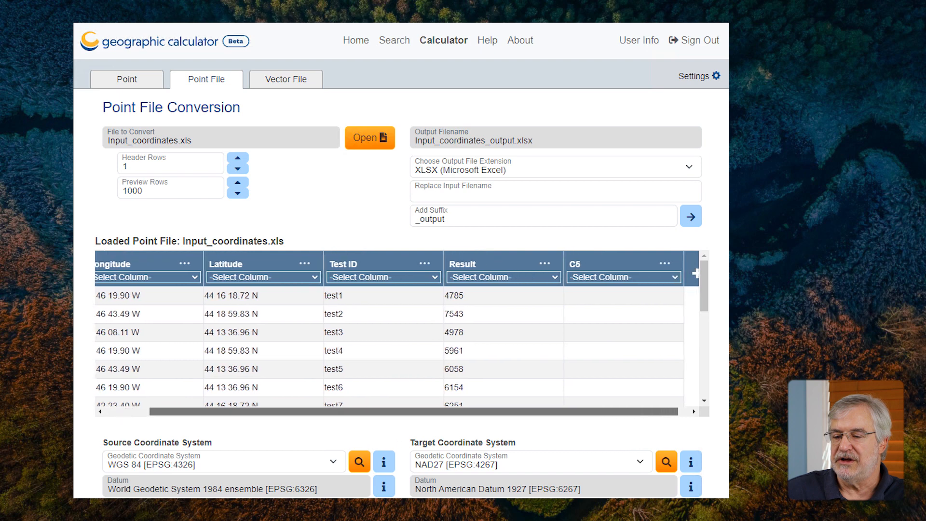
{"action": "left_click", "coordinate": [620, 277]}
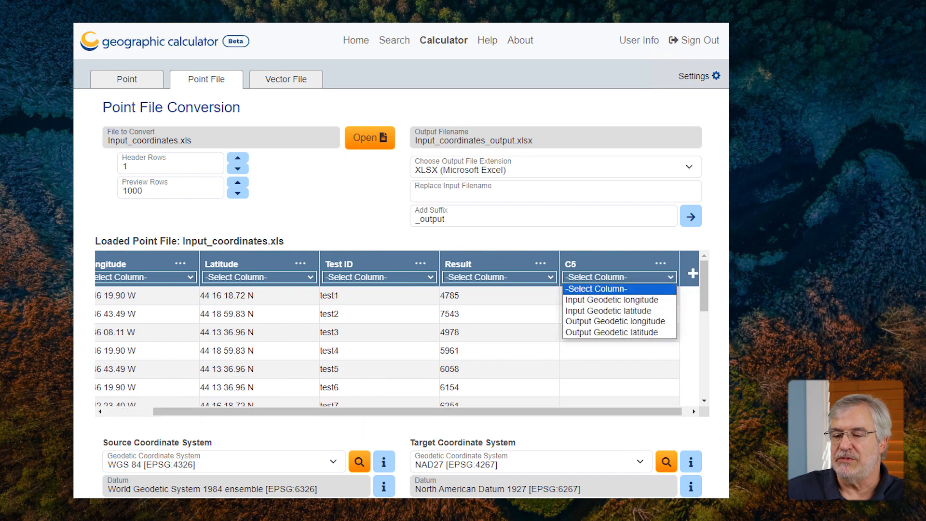
{"action": "key", "text": "Down"}
{"action": "key", "text": "Down"}
{"action": "key", "text": "Down"}
{"action": "key", "text": "Return"}
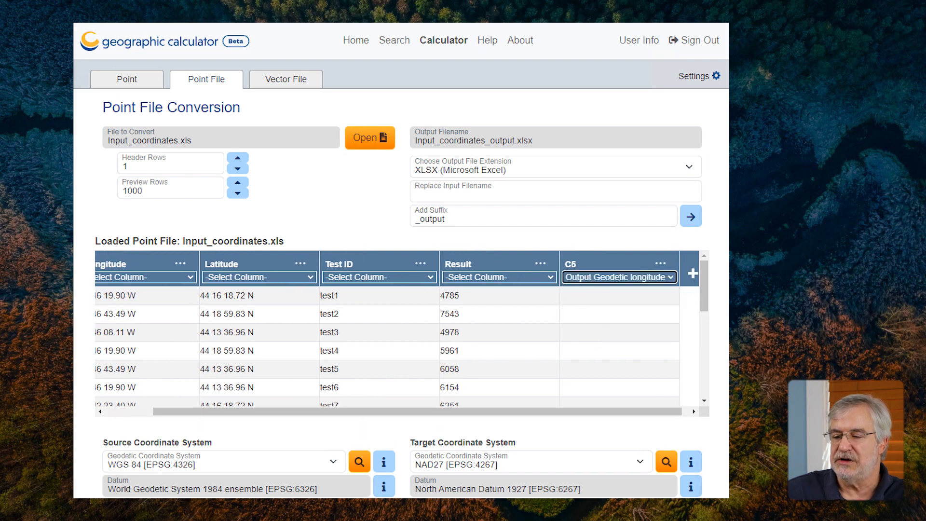
Step: Add another column after the output longitude column and assign it as Output Geodetic latitude
{"action": "scroll", "coordinate": [397, 333], "scroll_direction": "right", "scroll_amount": 1}
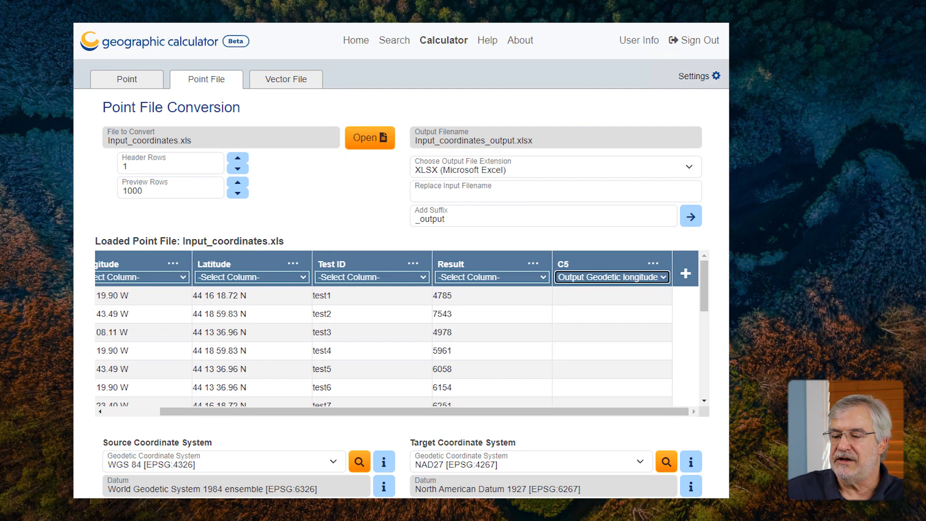
{"action": "left_click", "coordinate": [685, 273]}
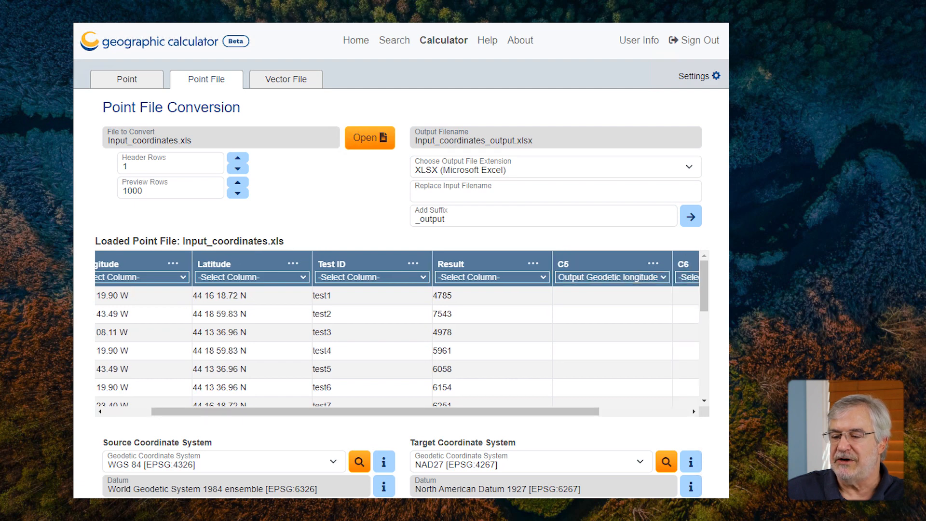
{"action": "scroll", "coordinate": [396, 333], "scroll_direction": "right", "scroll_amount": 3}
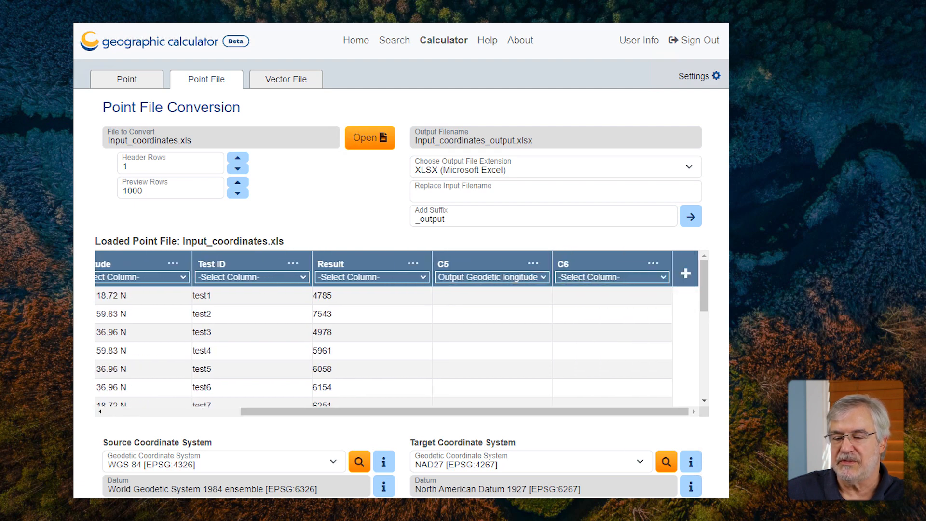
{"action": "left_click", "coordinate": [612, 278]}
{"action": "left_click", "coordinate": [608, 333]}
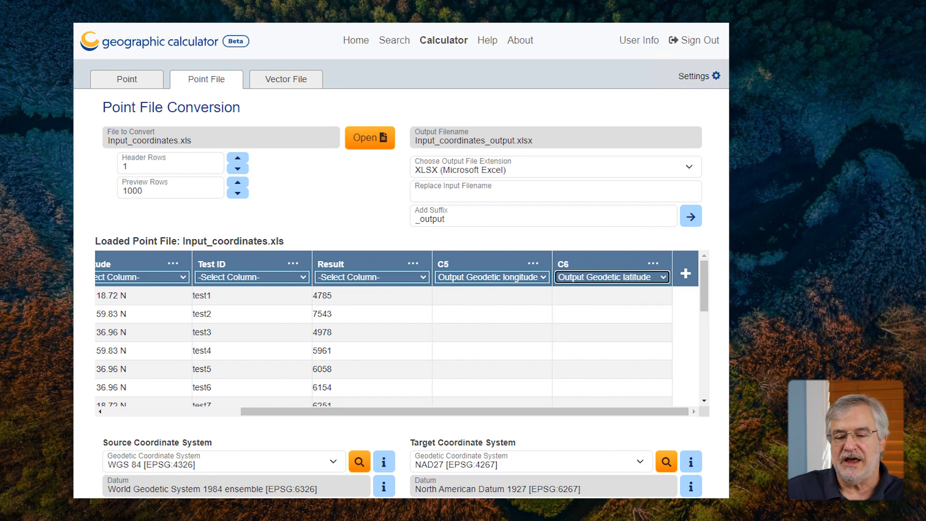
Step: Assign the Longitude column as Input Geodetic latitude and look through the assignment options for the Latitude column
{"action": "scroll", "coordinate": [397, 333], "scroll_direction": "left", "scroll_amount": 5}
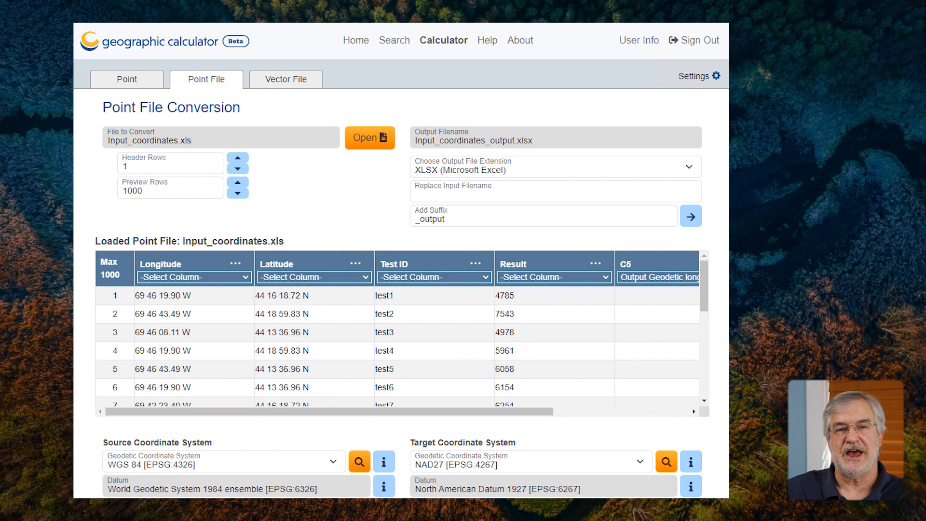
{"action": "left_click", "coordinate": [245, 276]}
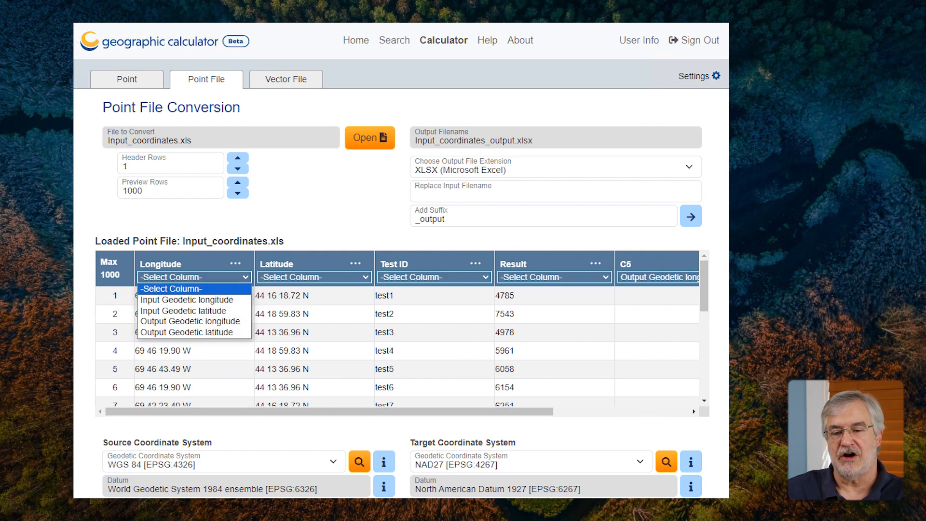
{"action": "key", "text": "Down"}
{"action": "key", "text": "Down"}
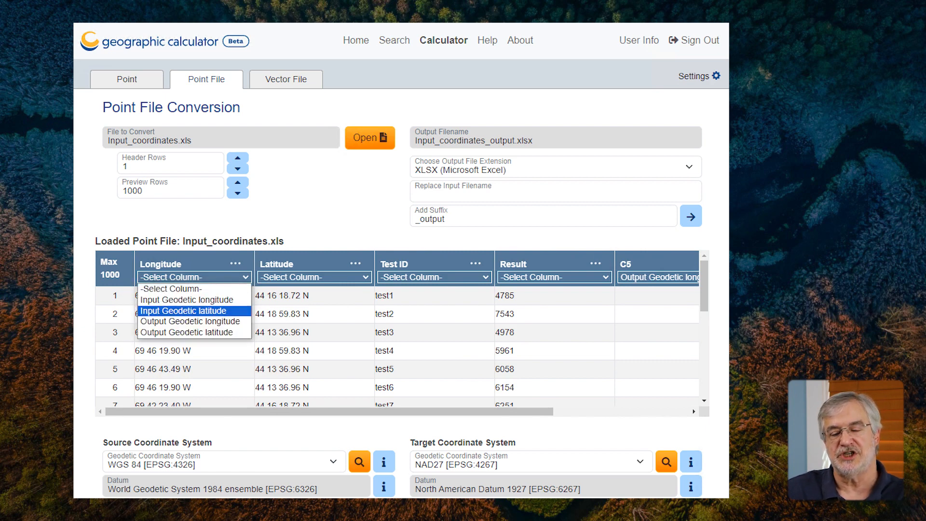
{"action": "key", "text": "Return"}
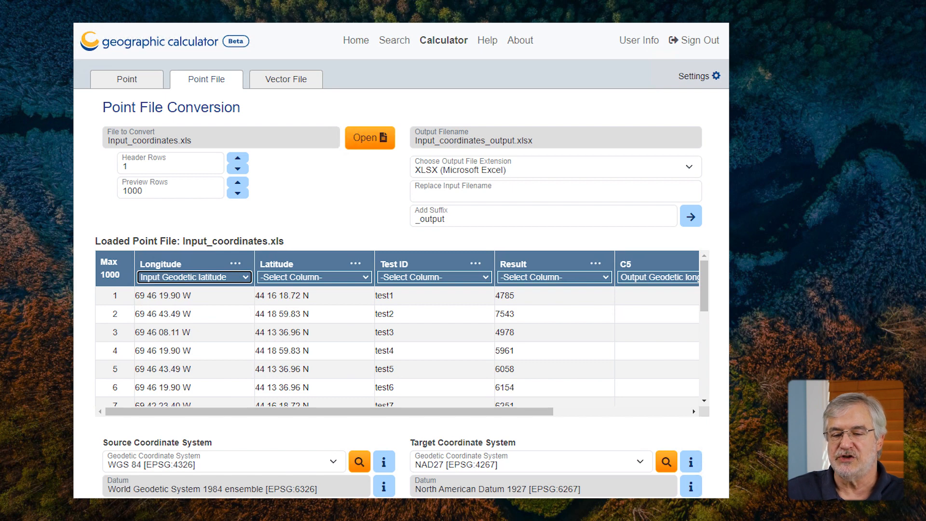
{"action": "left_click", "coordinate": [365, 277]}
{"action": "key", "text": "Down"}
{"action": "key", "text": "Down"}
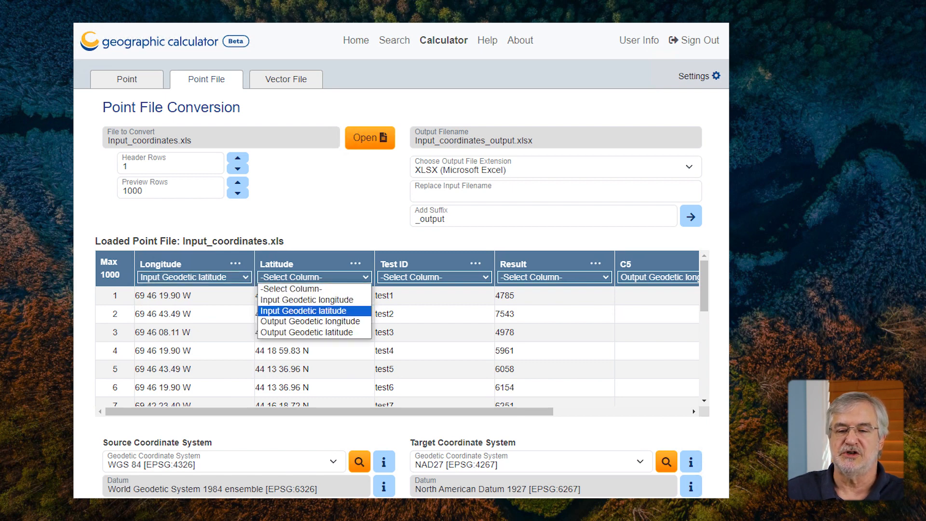
{"action": "key", "text": "Up"}
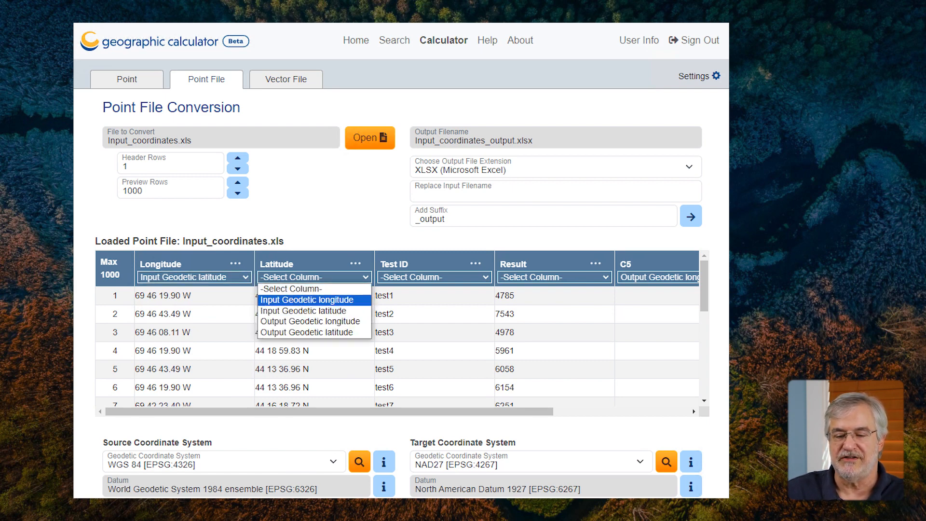
Step: Assign the Longitude column as Input Geodetic longitude and the Latitude column as Input Geodetic latitude
{"action": "left_click", "coordinate": [193, 277]}
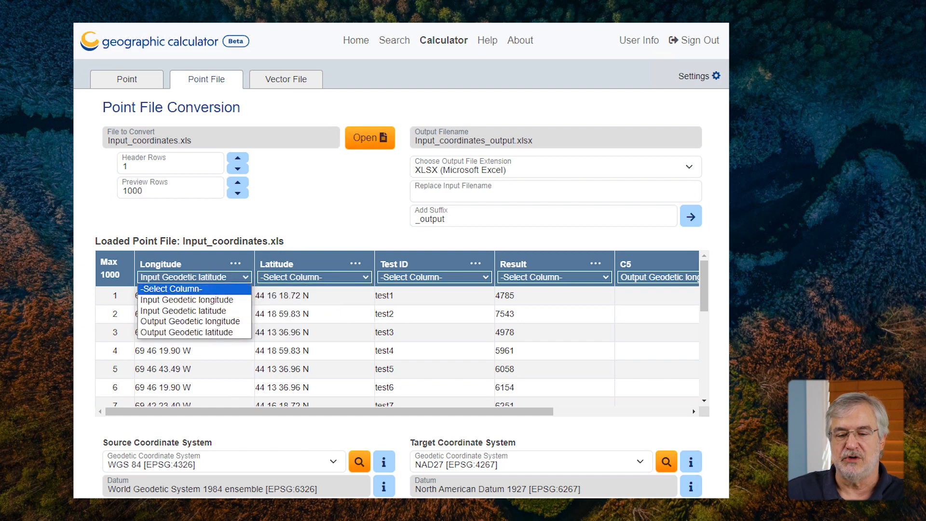
{"action": "left_click", "coordinate": [193, 300]}
{"action": "left_click", "coordinate": [313, 277]}
{"action": "key", "text": "Down"}
{"action": "key", "text": "Down"}
{"action": "key", "text": "Return"}
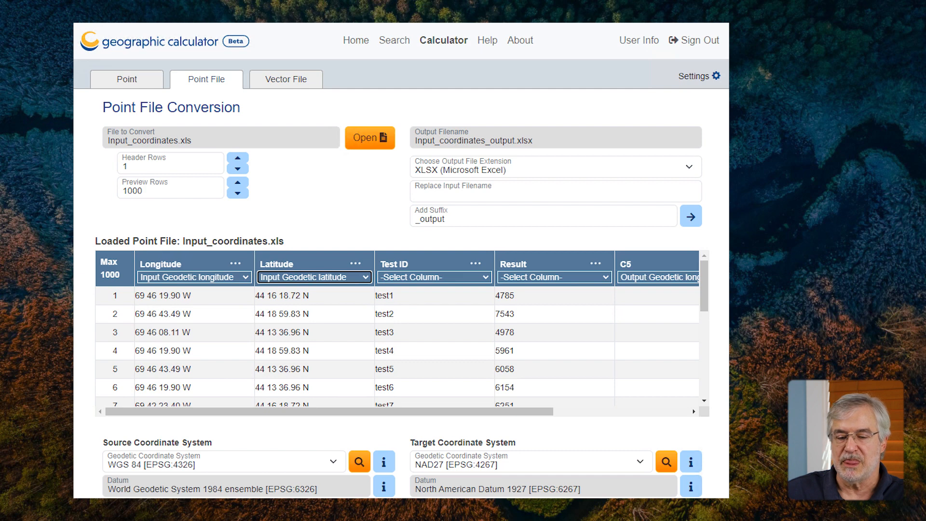
Step: Process the point file conversion and review the converted coordinates in the added output columns
{"action": "scroll", "coordinate": [401, 279], "scroll_direction": "down", "scroll_amount": 5}
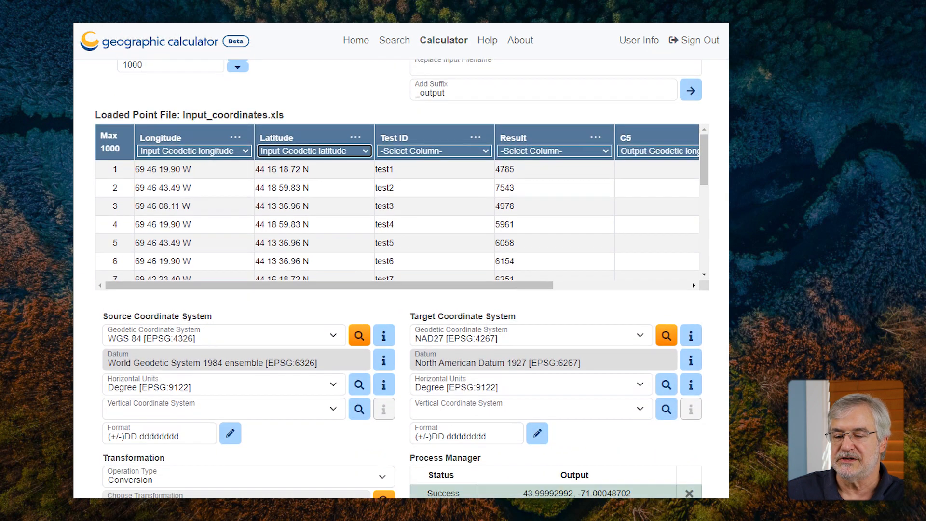
{"action": "left_click", "coordinate": [145, 475]}
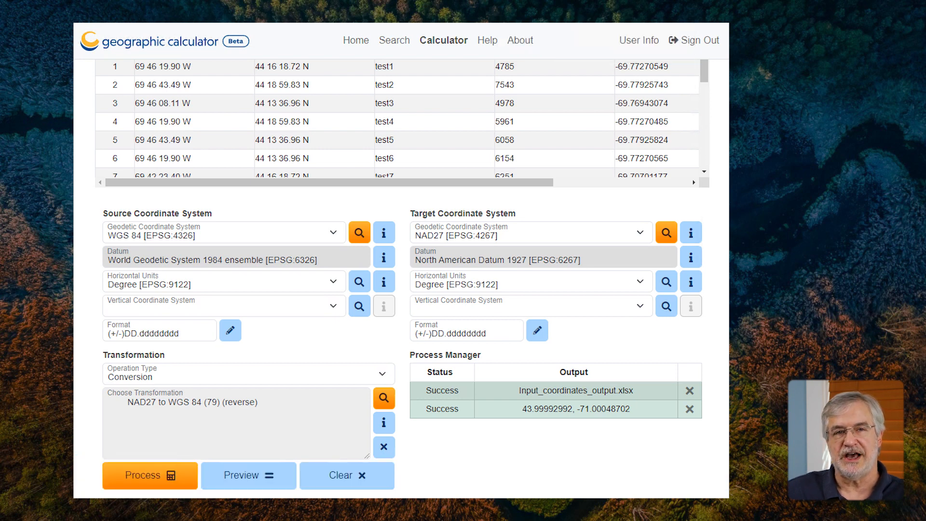
{"action": "scroll", "coordinate": [403, 279], "scroll_direction": "up", "scroll_amount": 4}
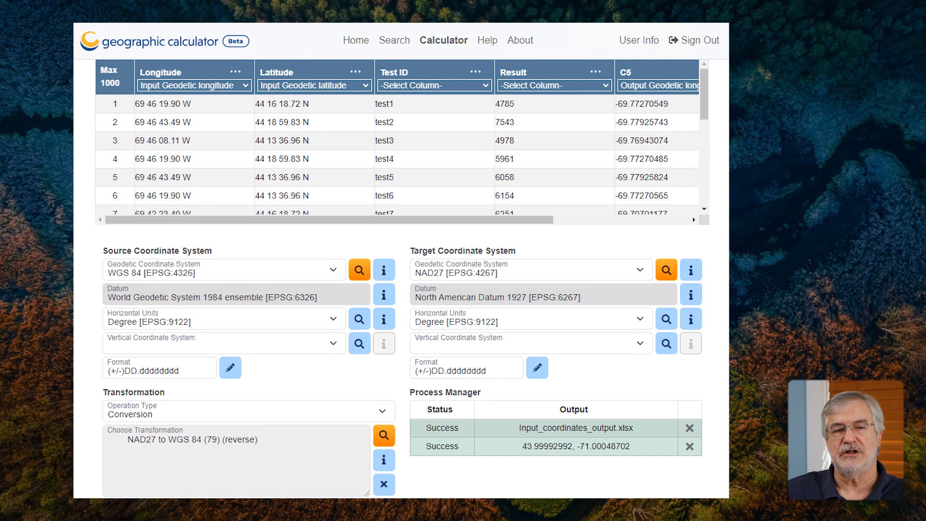
{"action": "scroll", "coordinate": [403, 279], "scroll_direction": "up", "scroll_amount": 2}
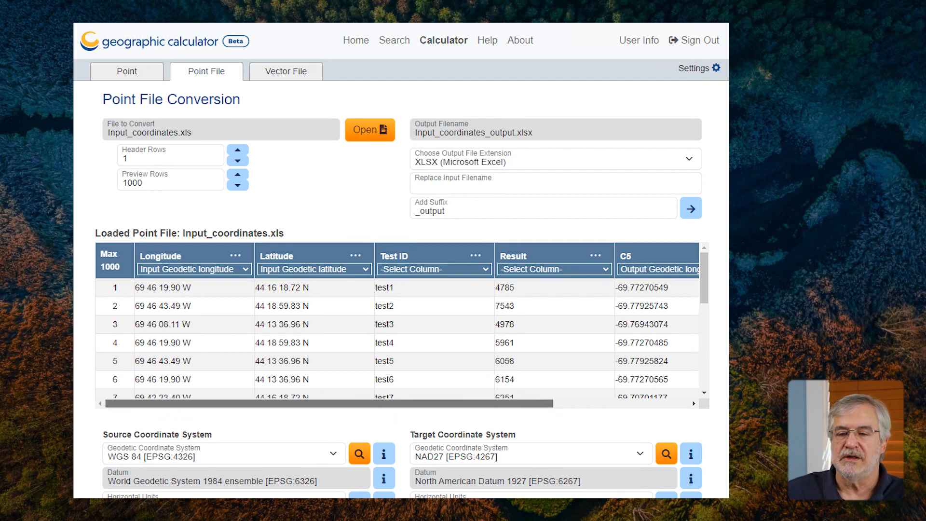
{"action": "scroll", "coordinate": [396, 324], "scroll_direction": "right", "scroll_amount": 3}
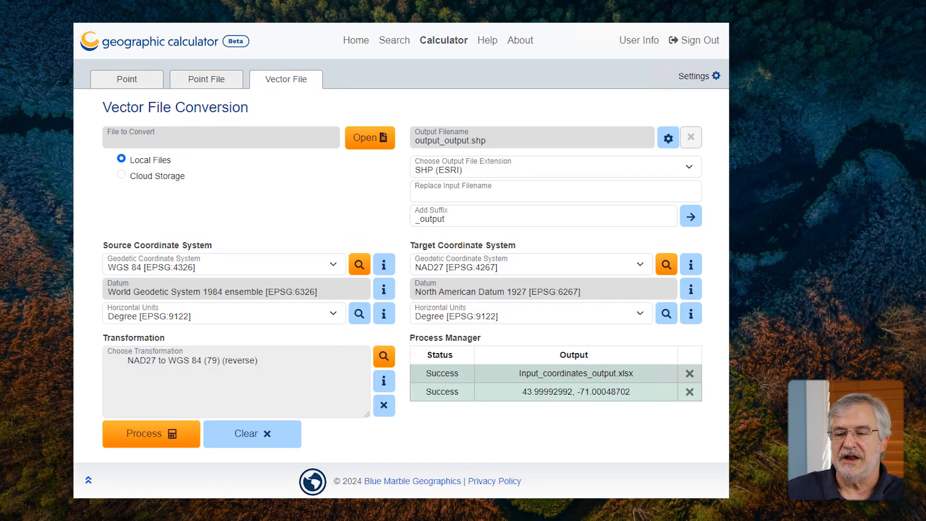
Step: Open the local file MeTwp24.dbf as the file to convert in the vector file conversion
{"action": "left_click", "coordinate": [369, 137]}
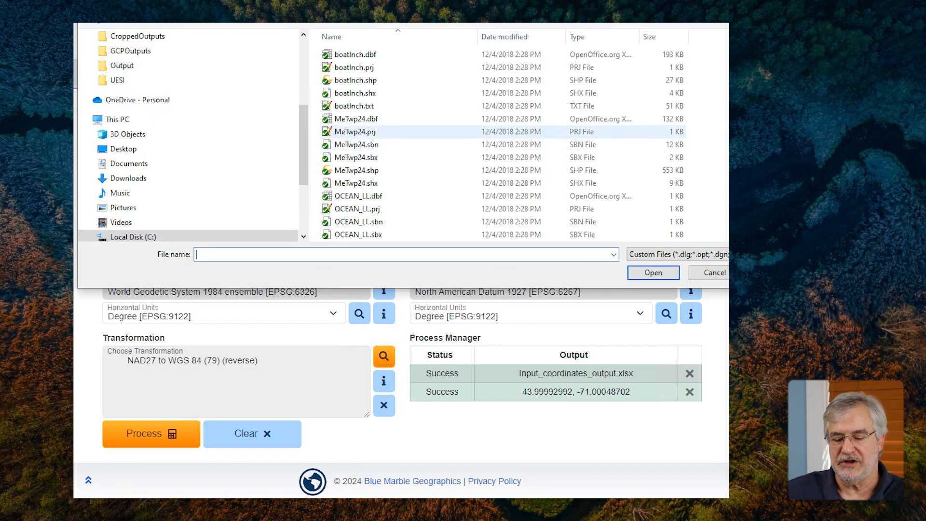
{"action": "left_click", "coordinate": [356, 119]}
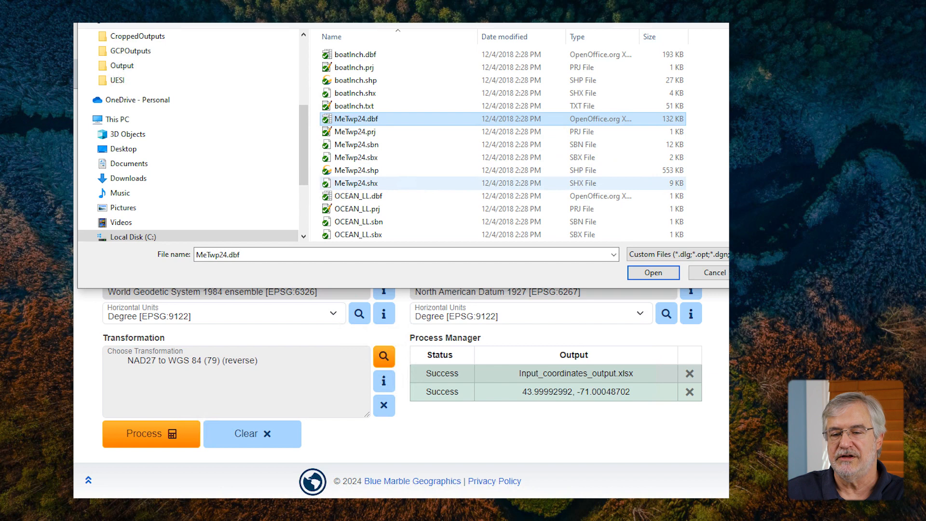
{"action": "key", "text": "Return"}
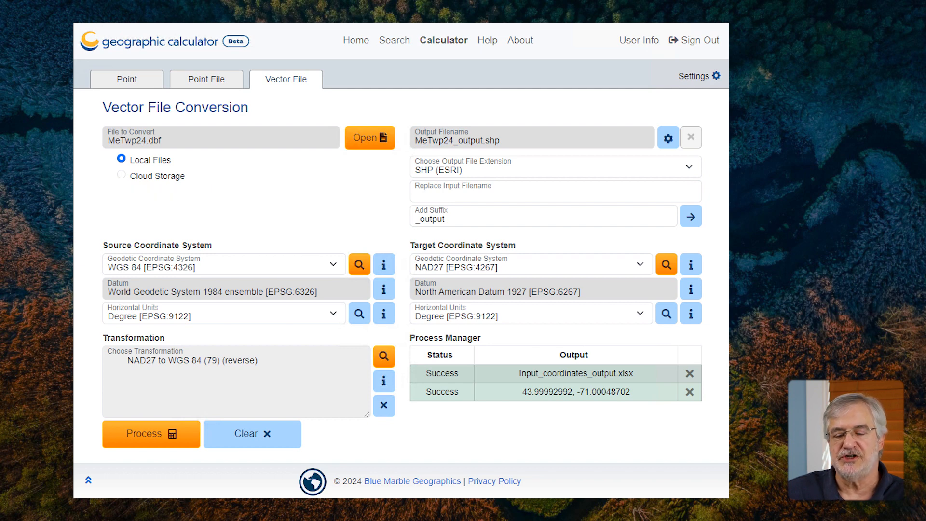
{"action": "left_click", "coordinate": [370, 137]}
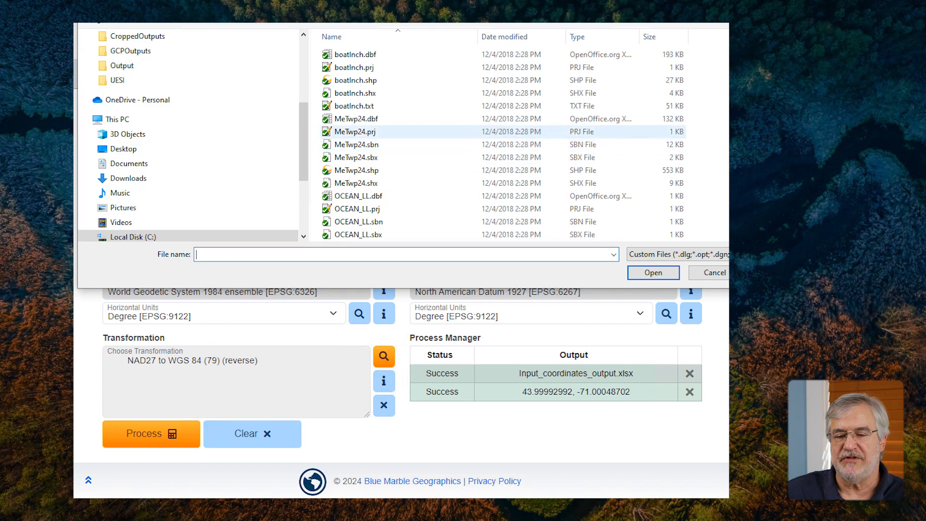
{"action": "left_click", "coordinate": [356, 119]}
{"action": "key", "text": "Return"}
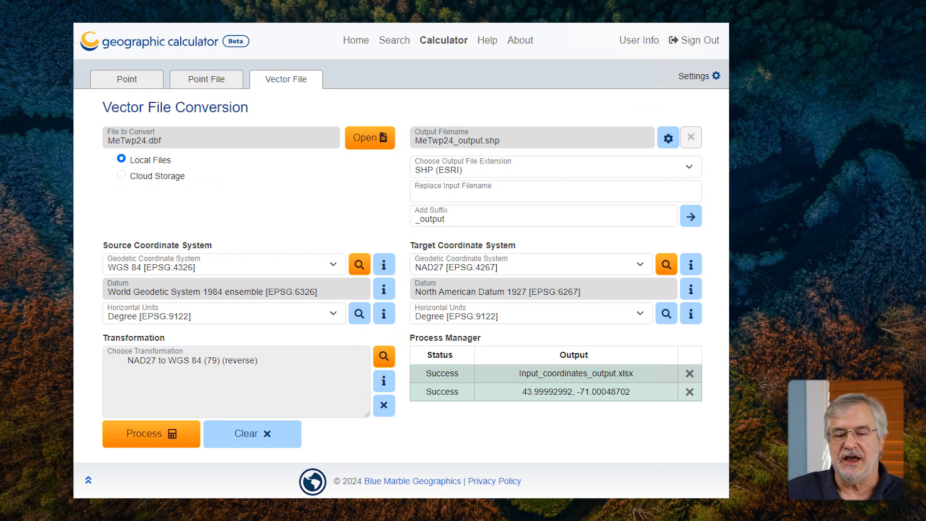
Step: Open the complete MeTwp24 shapefile set (.dbf, .prj, .sbn, .sbx, .shp and .shx) together as the vector file to convert
{"action": "left_click", "coordinate": [370, 141]}
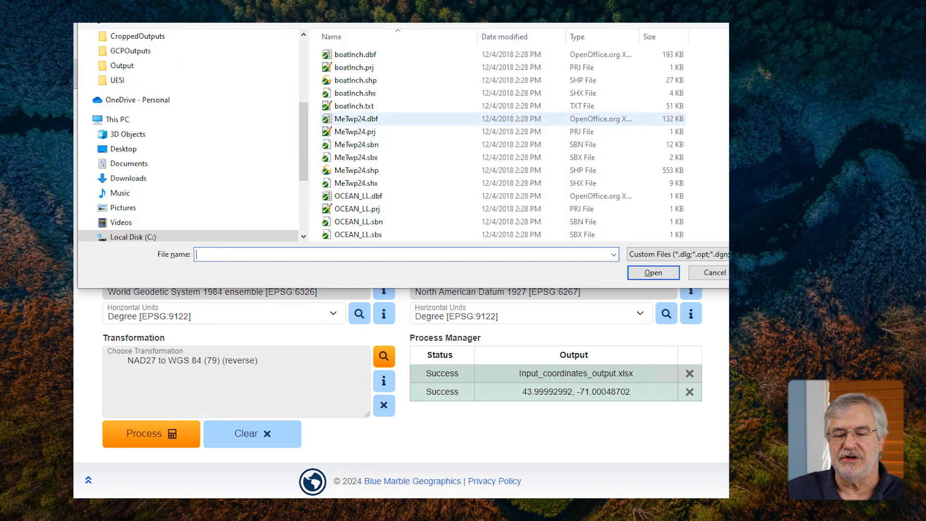
{"action": "left_click", "coordinate": [356, 118]}
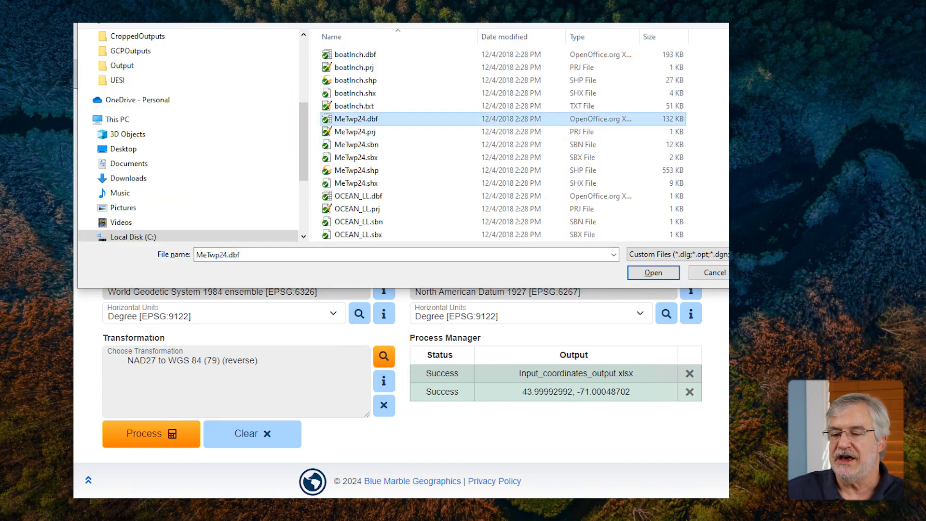
{"action": "left_click", "coordinate": [356, 183], "text": "shift"}
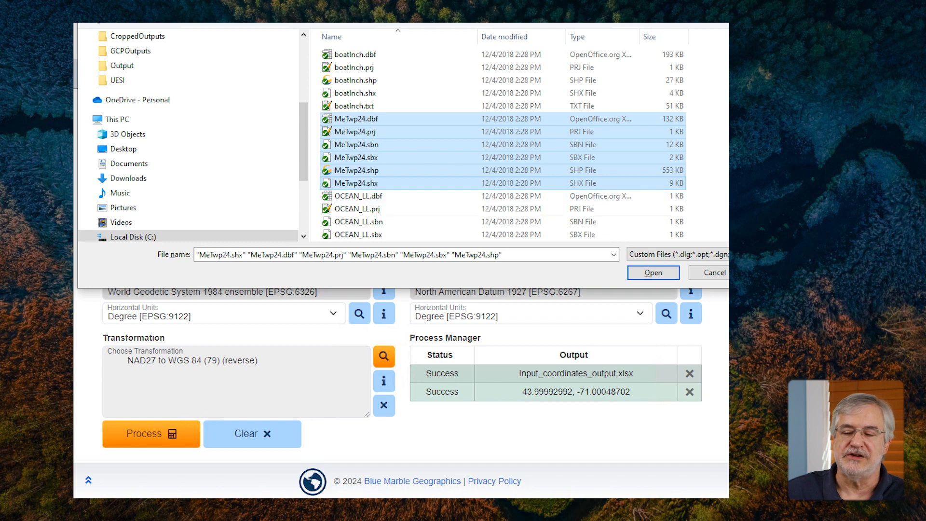
{"action": "left_click", "coordinate": [653, 273]}
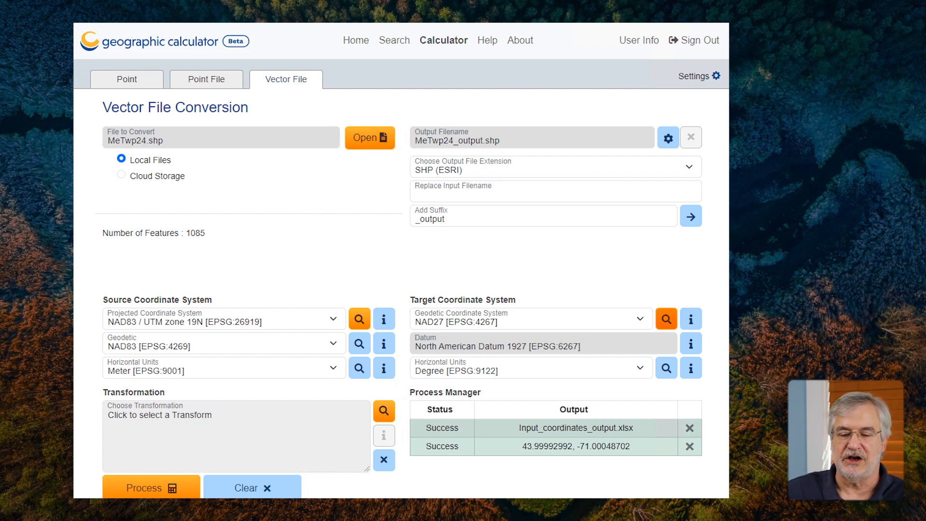
Step: Choose the NAD27 to NAD83 (1) transformation, code 1241, and process the vector file conversion
{"action": "scroll", "coordinate": [401, 282], "scroll_direction": "down", "scroll_amount": 2}
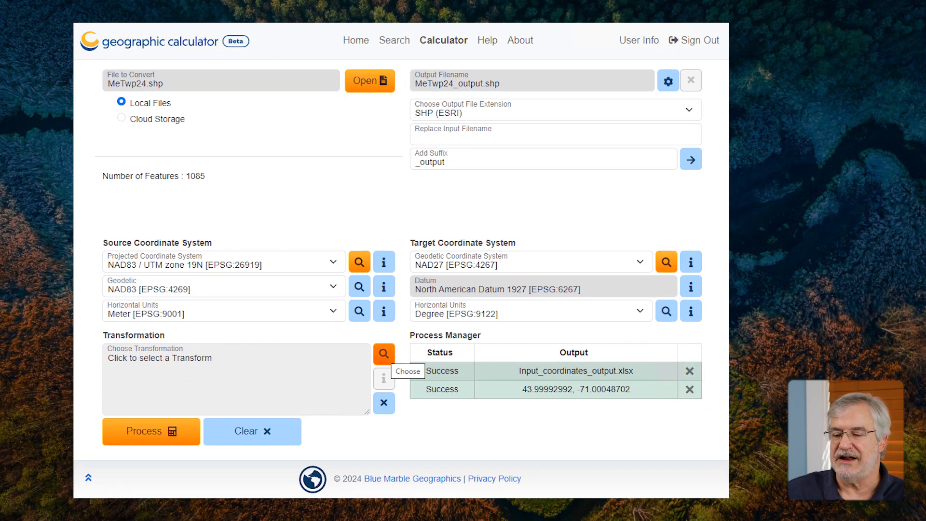
{"action": "left_click", "coordinate": [384, 354]}
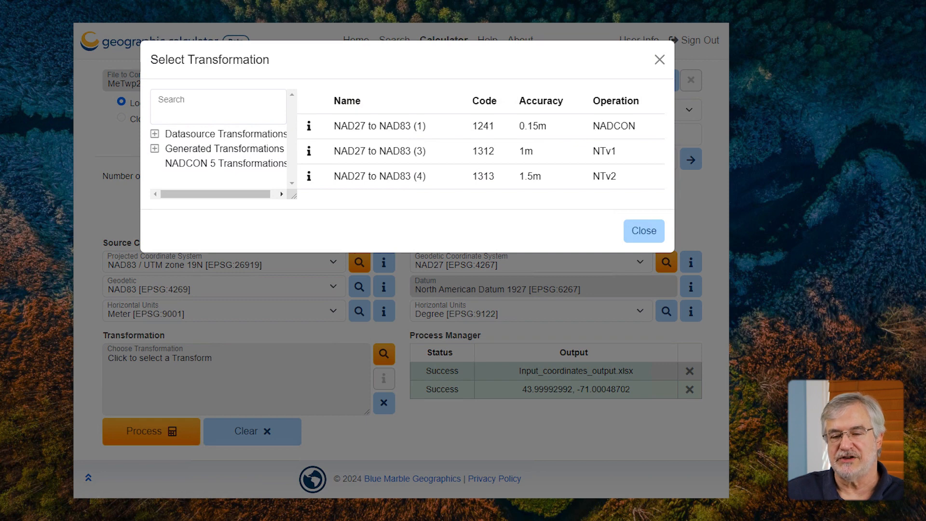
{"action": "left_click", "coordinate": [380, 126]}
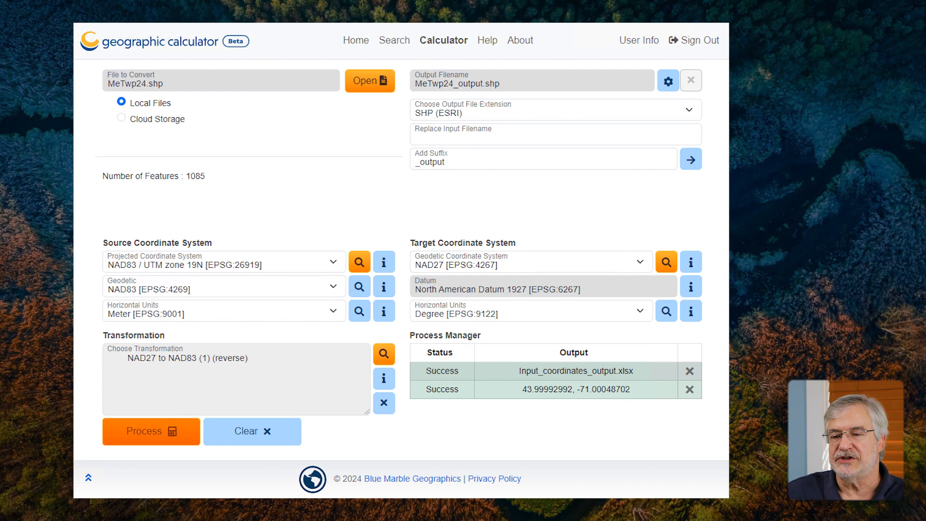
{"action": "left_click", "coordinate": [151, 430]}
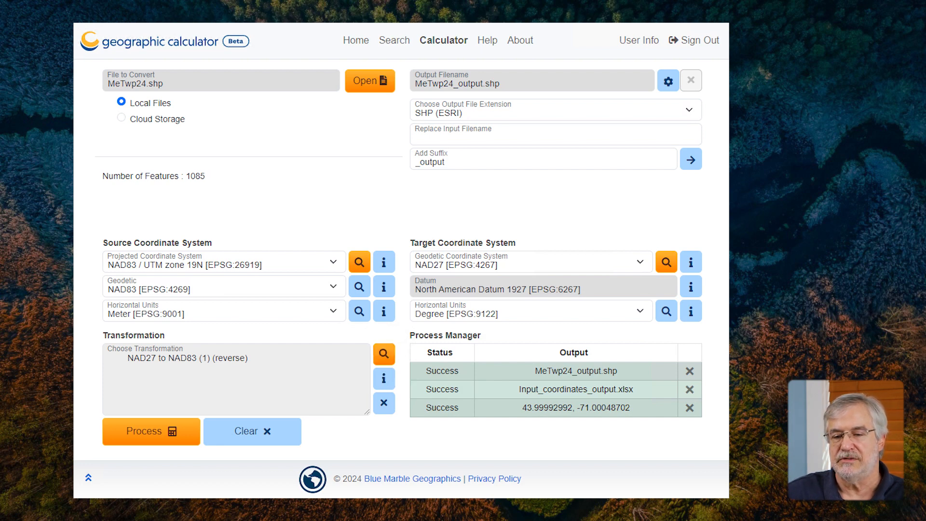
Step: Go to the registry search and make its search term ready for entry
{"action": "left_click", "coordinate": [394, 40]}
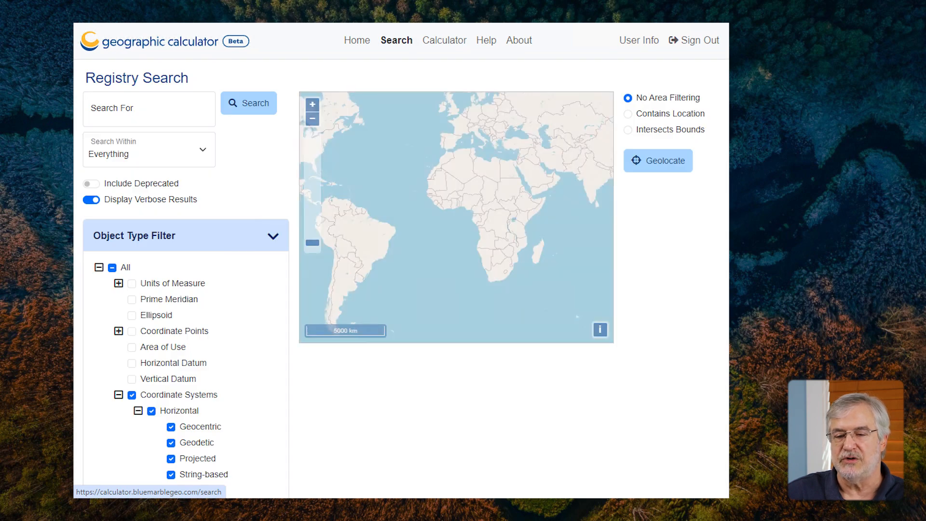
{"action": "left_click", "coordinate": [149, 108]}
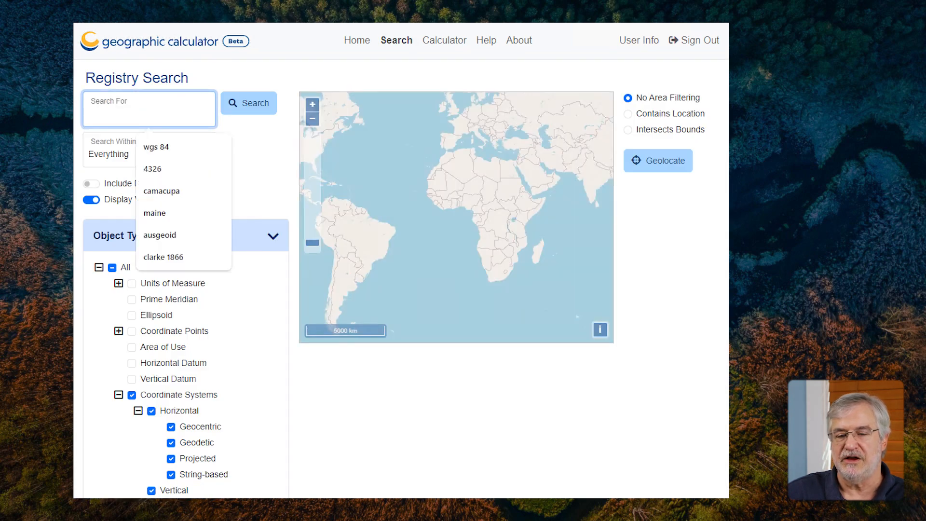
{"action": "type", "text": "wgs"}
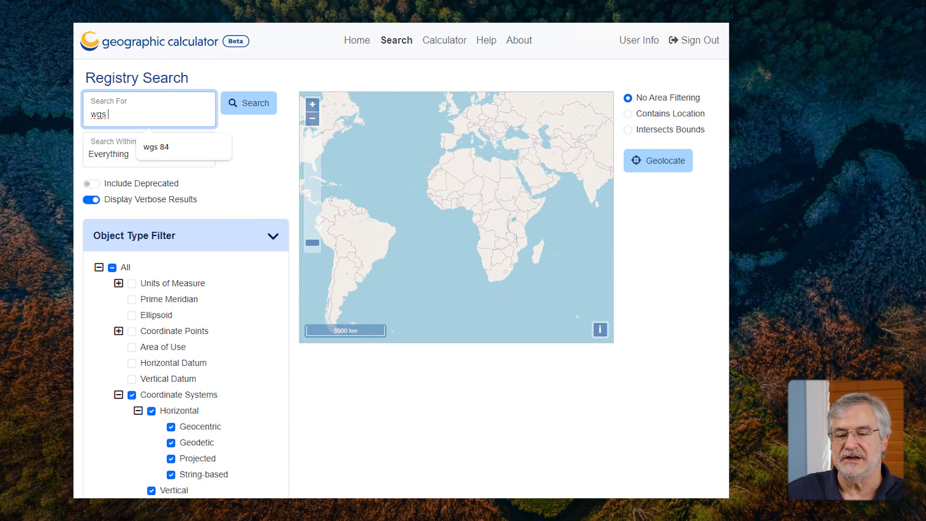
{"action": "key", "text": "BackSpace"}
{"action": "key", "text": "BackSpace"}
{"action": "key", "text": "BackSpace"}
{"action": "key", "text": "BackSpace"}
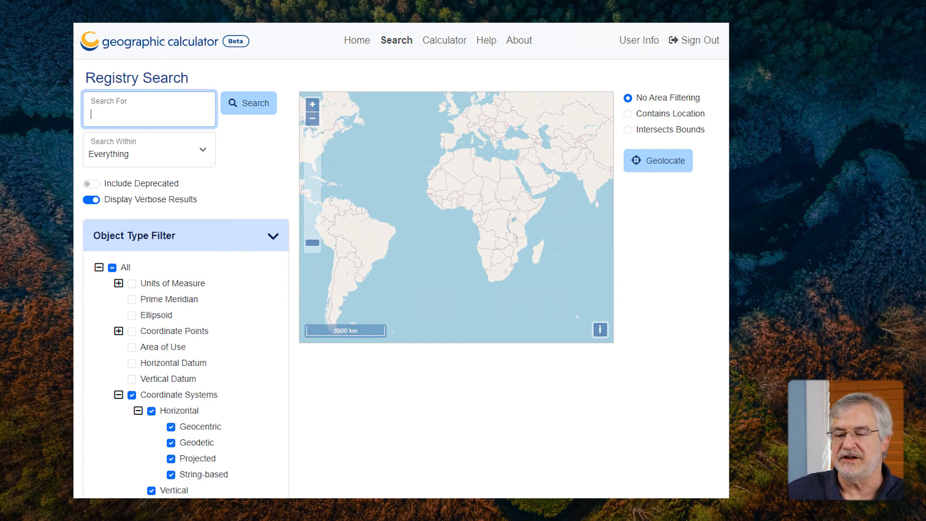
Step: Search the registry for 4326 and open the details of the WGS 84 geodetic coordinate system
{"action": "type", "text": "43"}
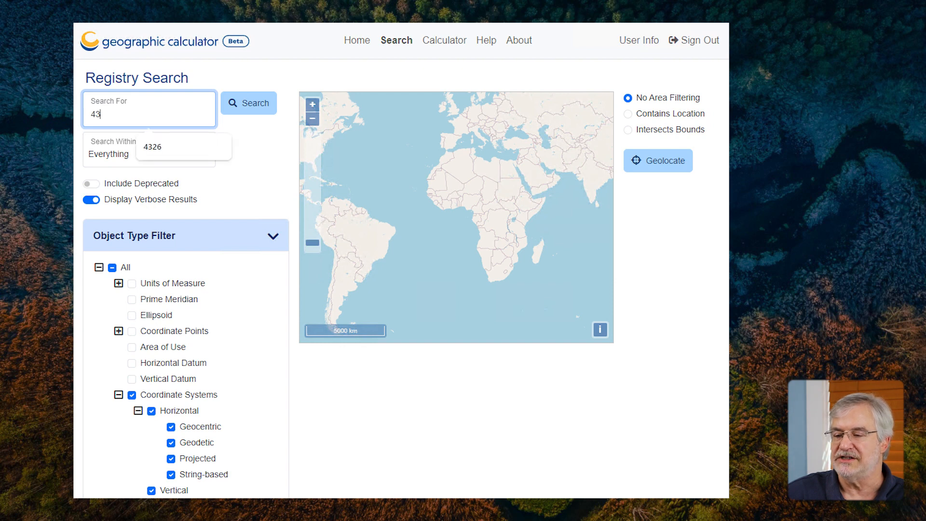
{"action": "type", "text": "26"}
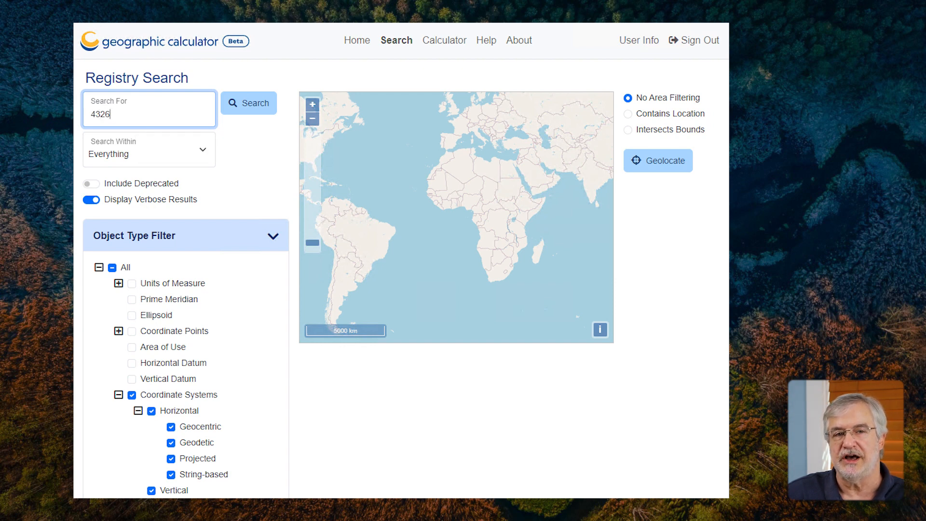
{"action": "key", "text": "Return"}
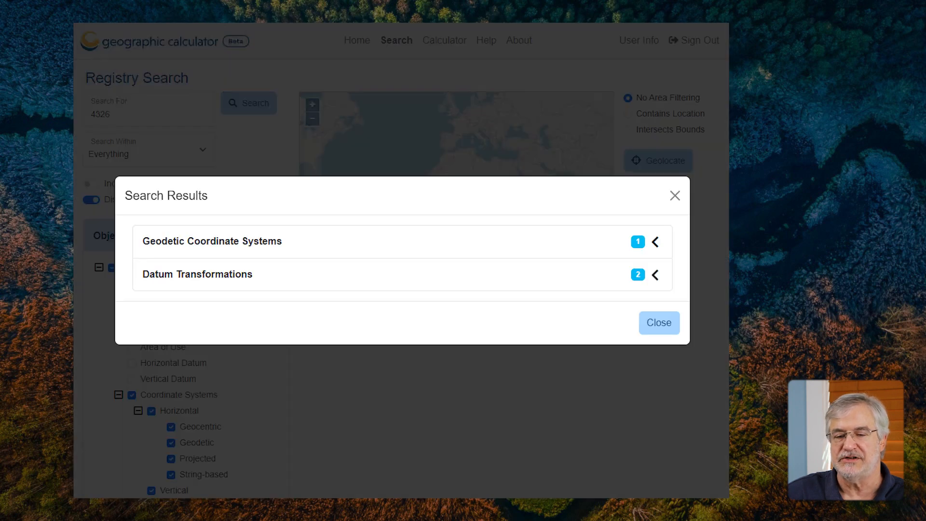
{"action": "left_click", "coordinate": [212, 241]}
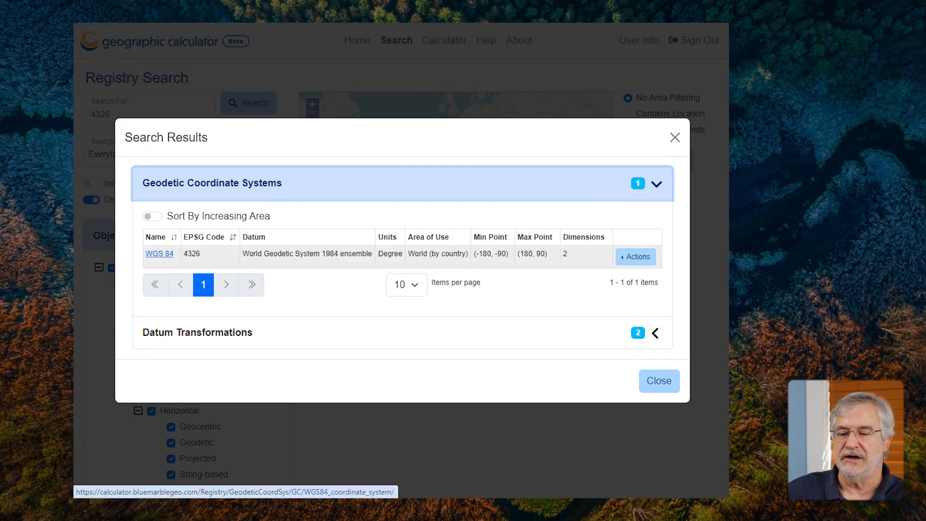
{"action": "left_click", "coordinate": [159, 254]}
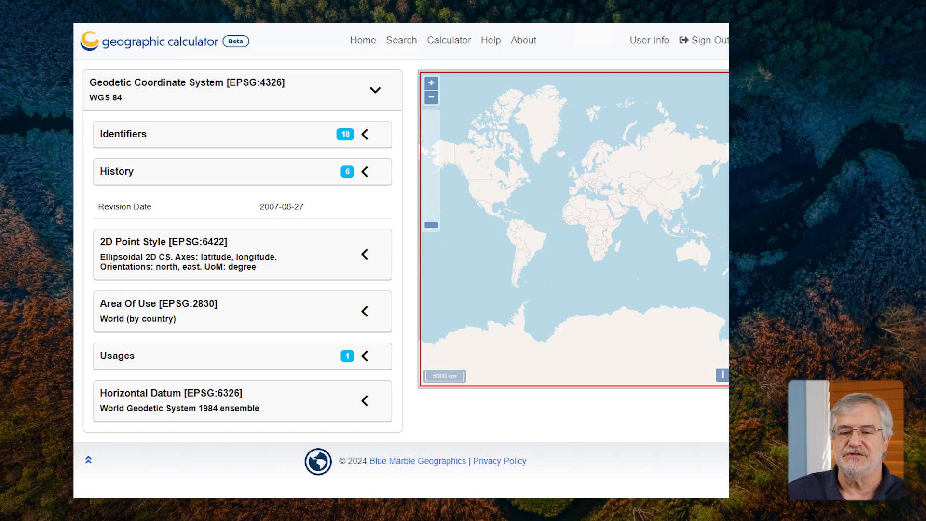
Step: Expand the horizontal datum of the WGS 84 coordinate system and examine its remarks and component definitions
{"action": "left_click", "coordinate": [241, 400]}
{"action": "scroll", "coordinate": [400, 280], "scroll_direction": "down", "scroll_amount": 4}
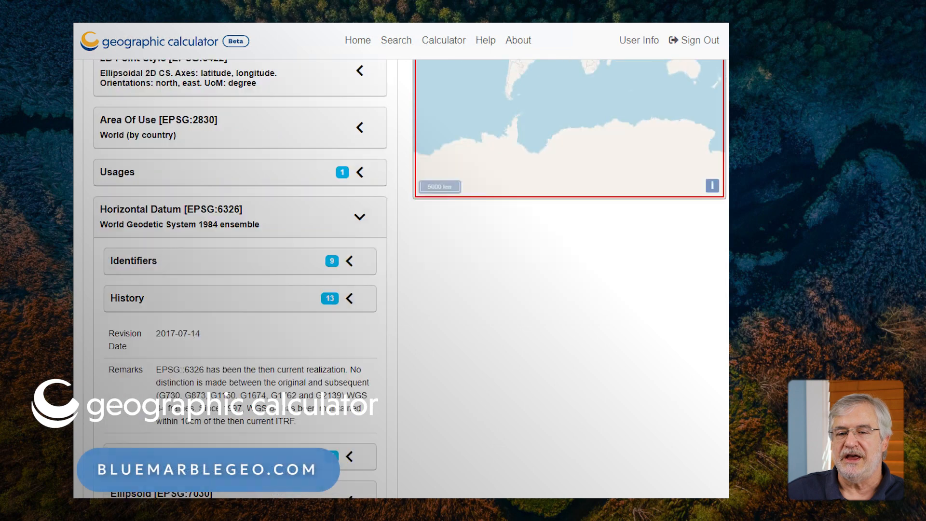
{"action": "scroll", "coordinate": [400, 279], "scroll_direction": "down", "scroll_amount": 1}
{"action": "scroll", "coordinate": [400, 280], "scroll_direction": "down", "scroll_amount": 2}
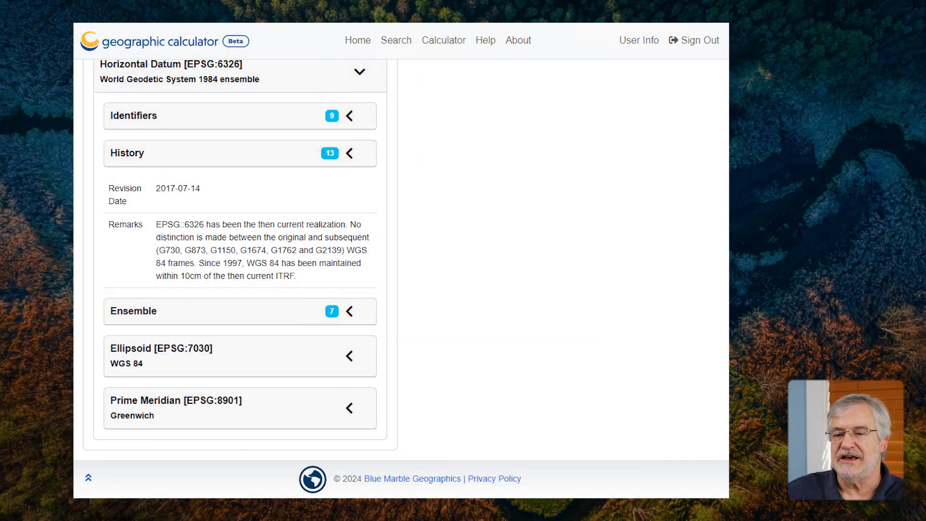
{"action": "scroll", "coordinate": [400, 279], "scroll_direction": "up", "scroll_amount": 5}
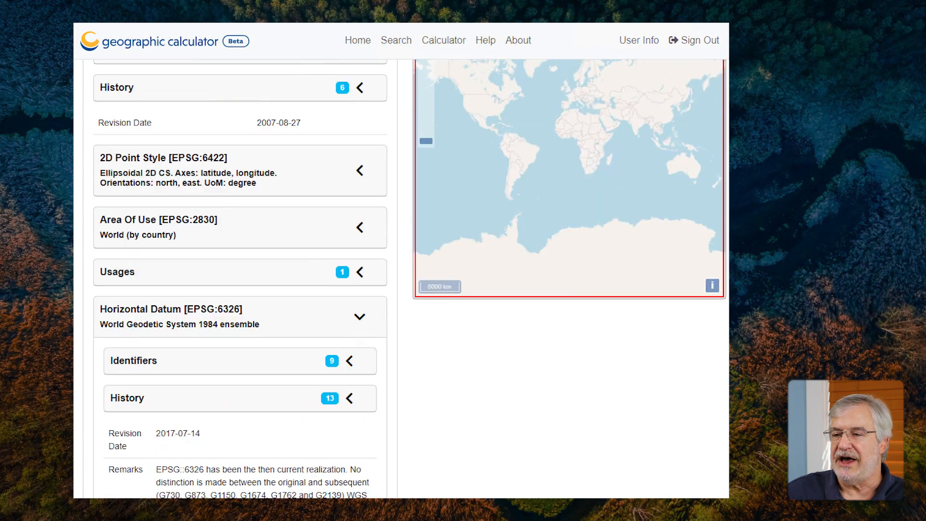